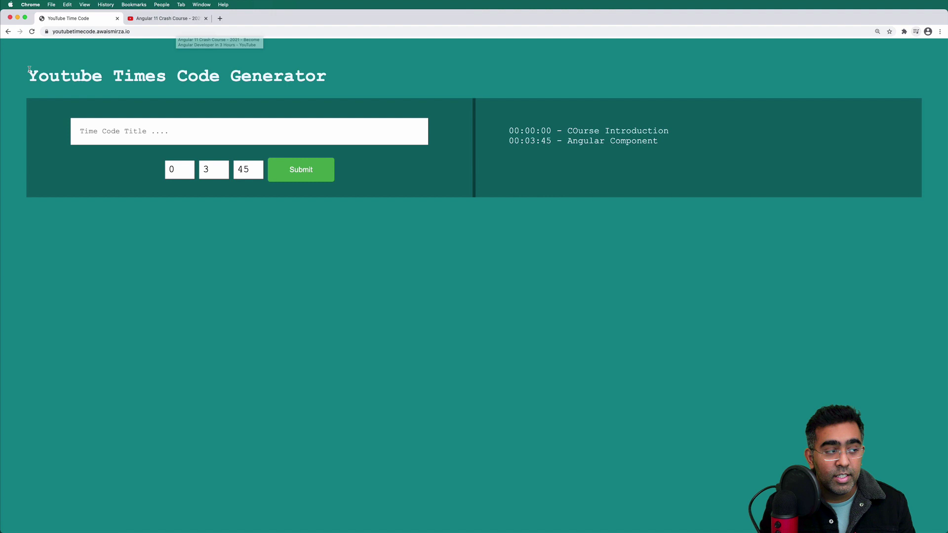
# Switch to the Angular 11 Crash Course video and scroll through its Chapters panel
pyautogui.moveTo(443, 191); pyautogui.dragTo(678, 229)
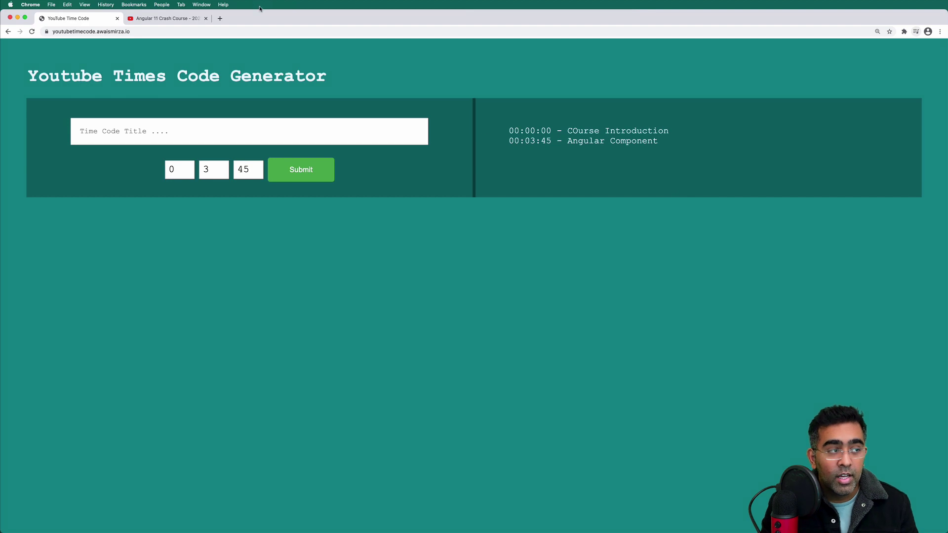
pyautogui.click(184, 18)
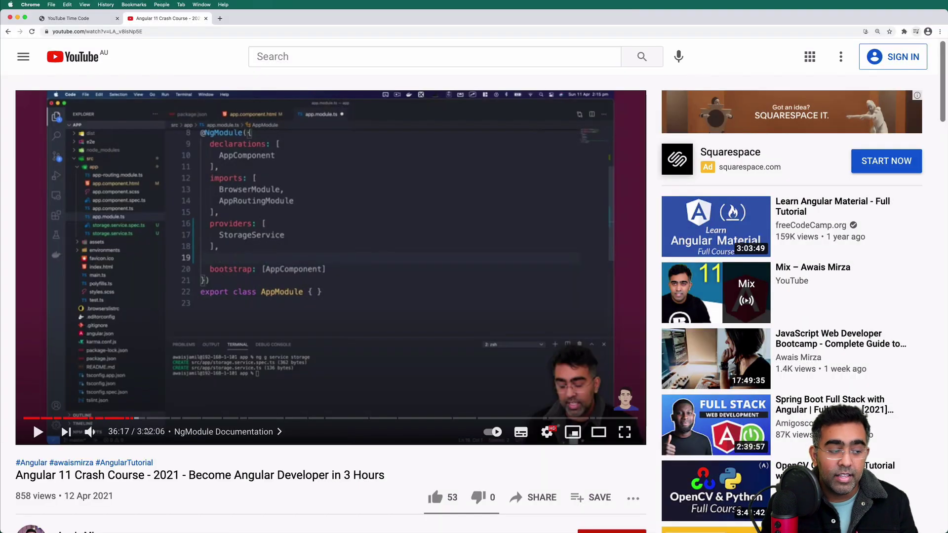
pyautogui.click(210, 433)
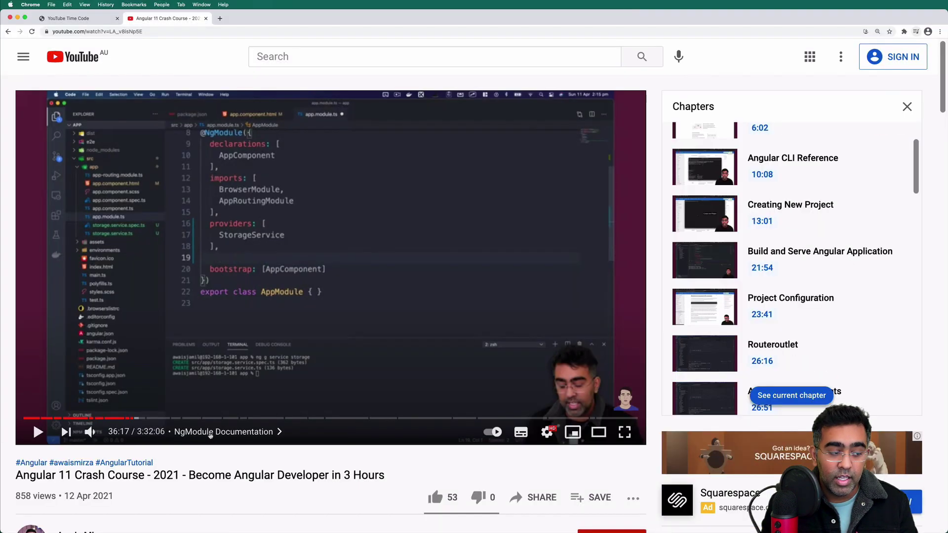
pyautogui.scroll(-2, 796, 245)
pyautogui.scroll(-9, 795, 245)
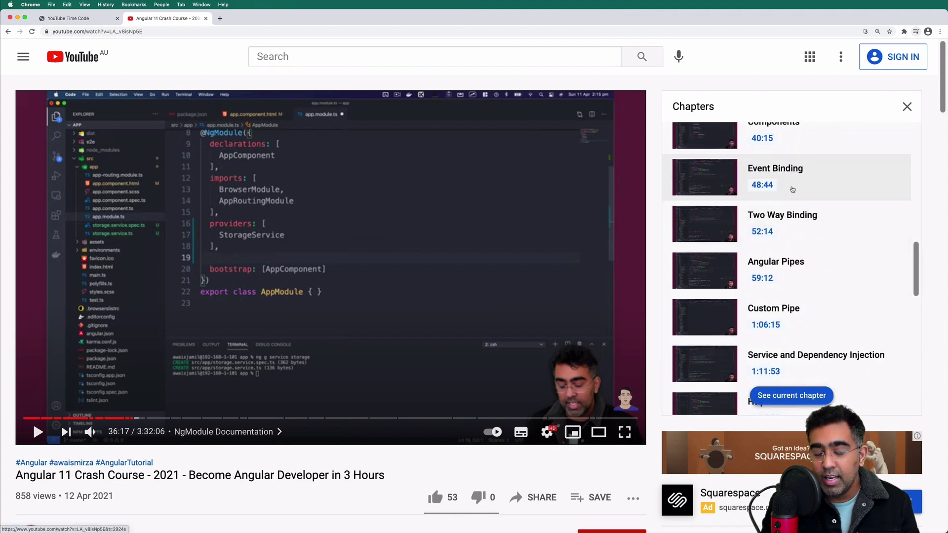
pyautogui.scroll(3, 782, 212)
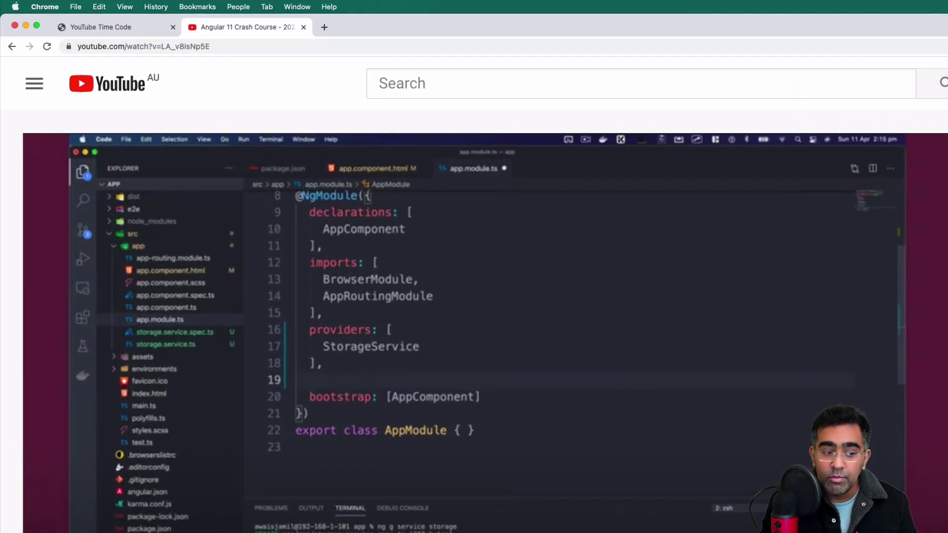
# Scroll into the description to reveal timestamps from 00:10:08 Angular CLI Reference to 01:56:38 Directives
pyautogui.scroll(-15, 586, 482)
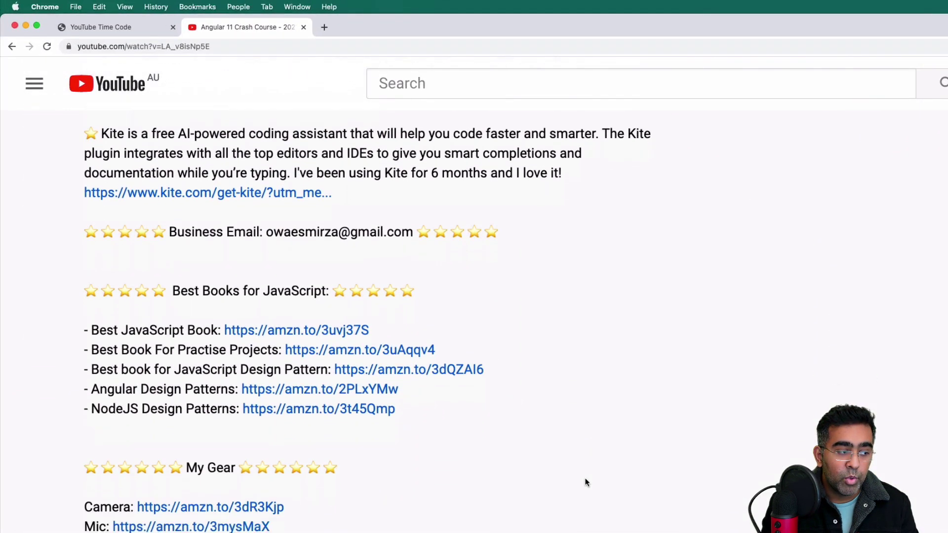
pyautogui.scroll(-7, 586, 482)
pyautogui.scroll(-2, 355, 415)
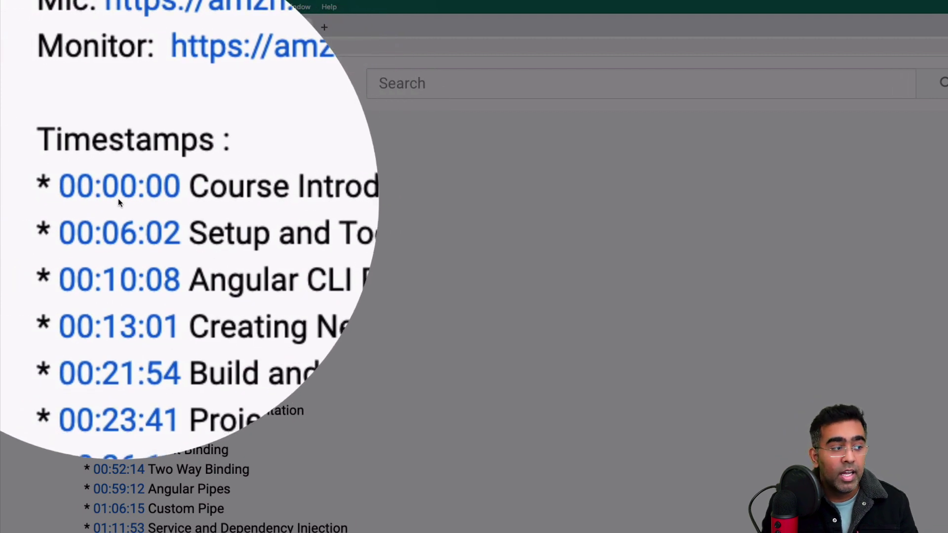
pyautogui.scroll(-5, 114, 362)
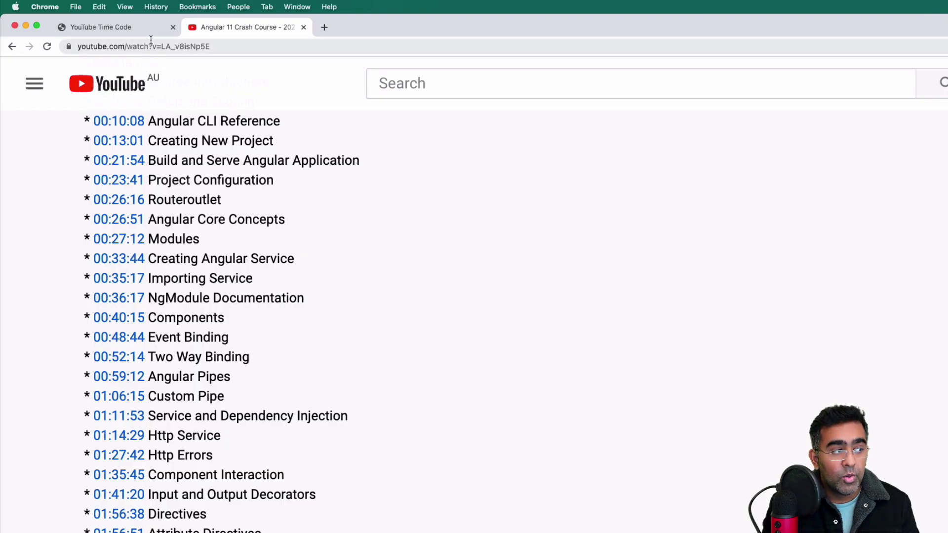
# Reload the timecode generator and add 'Couse Introduction' as the 00:00:00 entry
pyautogui.click(153, 29)
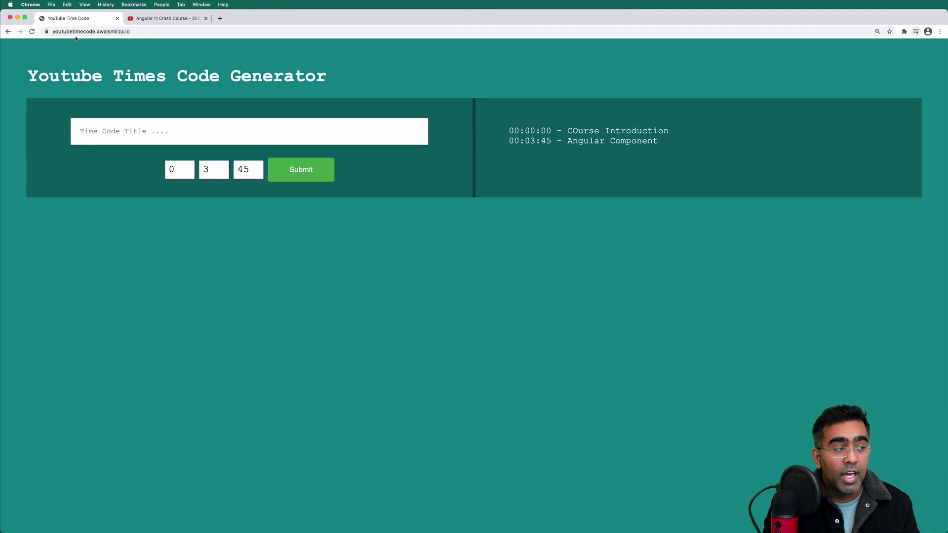
pyautogui.click(32, 31)
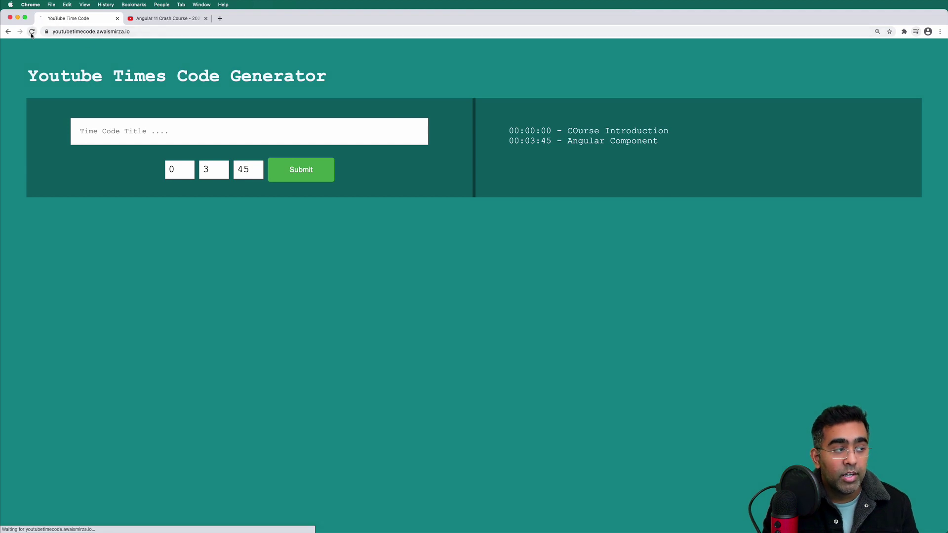
pyautogui.click(167, 130)
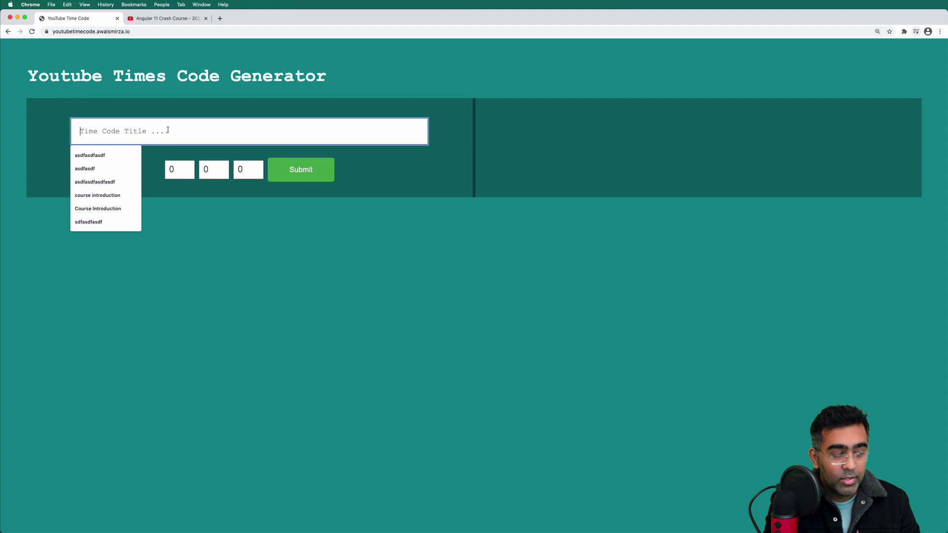
pyautogui.write('Couse In')
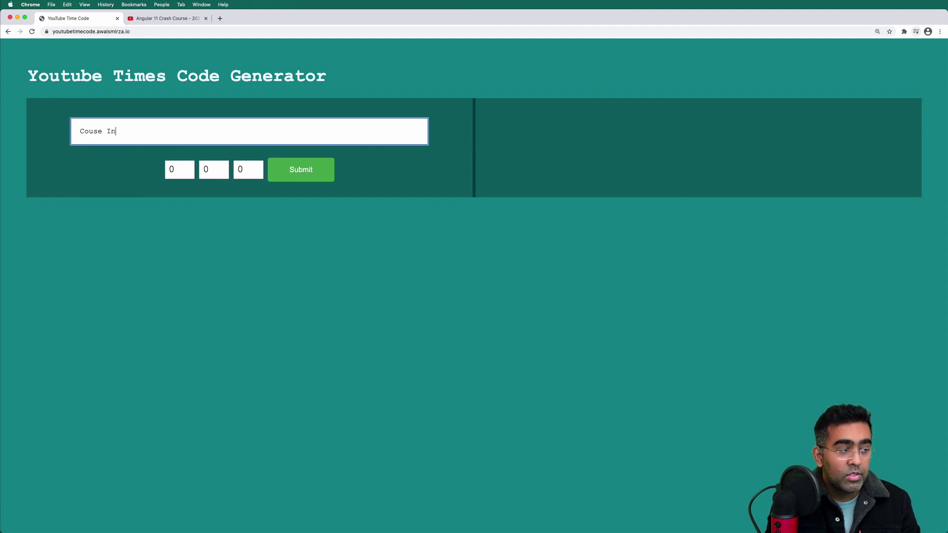
pyautogui.write('troduction')
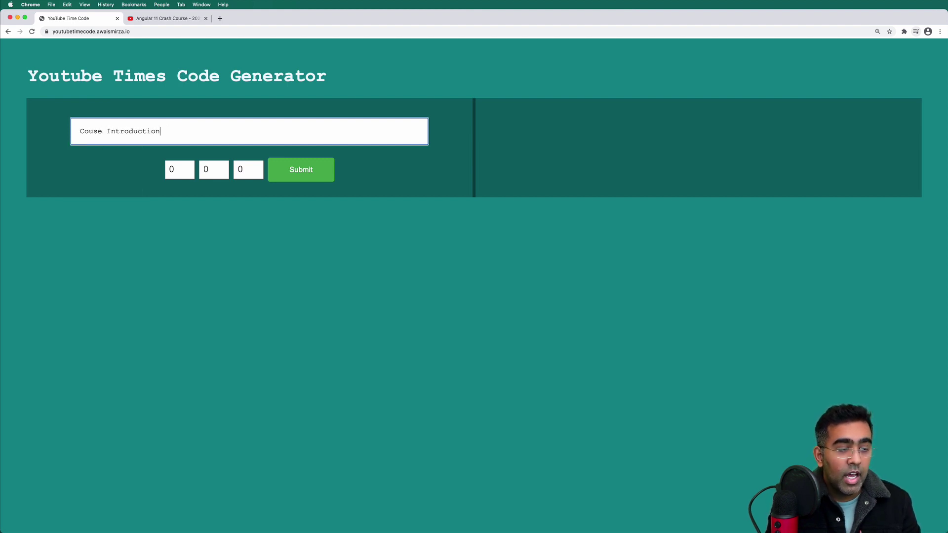
pyautogui.press('Return')
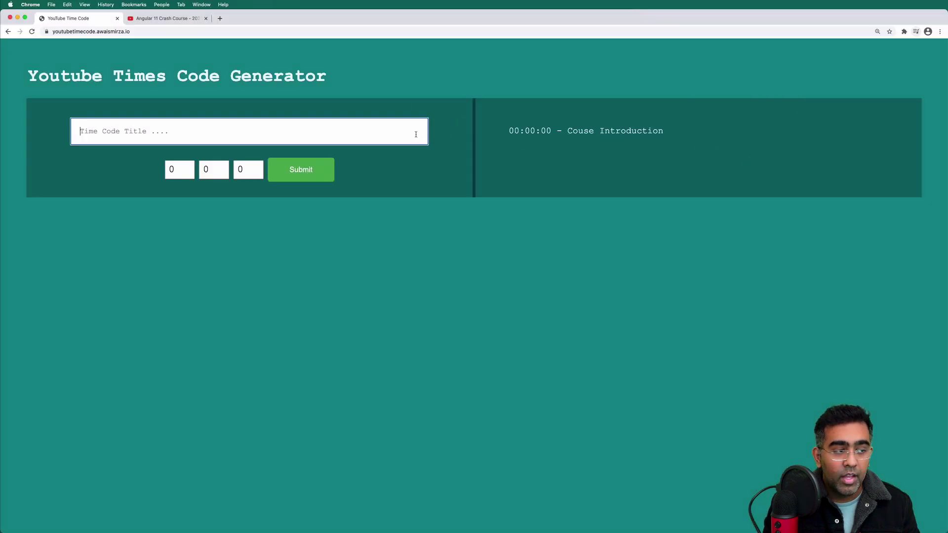
# Attempt 'Angular Components' at the unchanged time, dismiss the increment-time warning, and refocus the title field
pyautogui.click(393, 135)
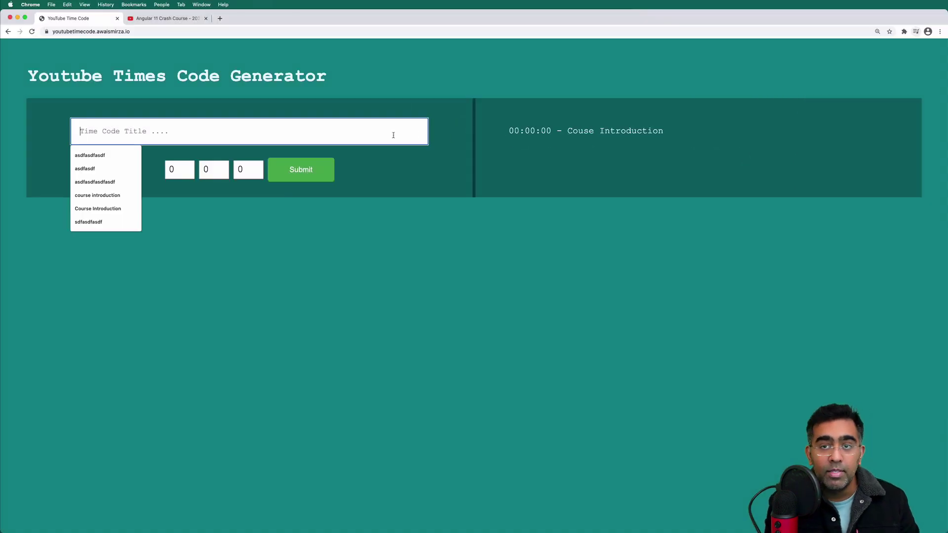
pyautogui.write('An')
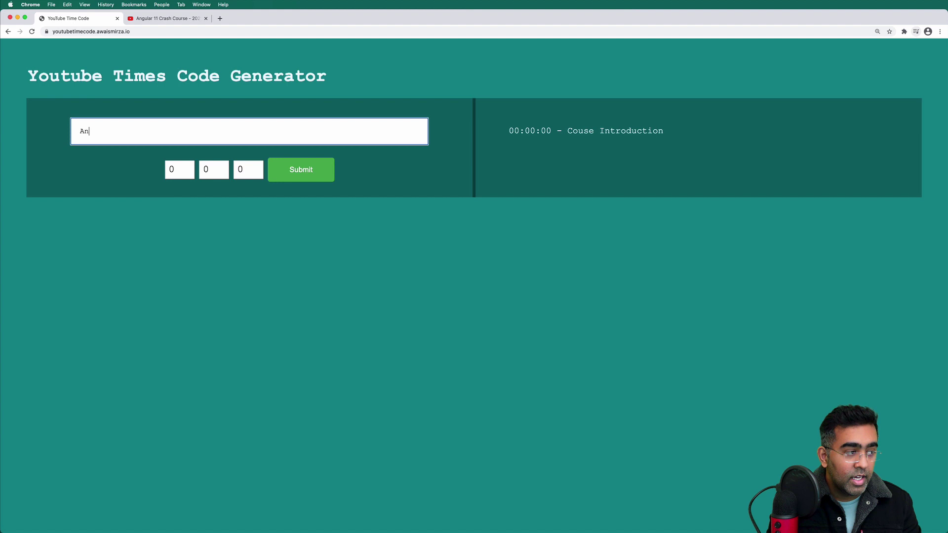
pyautogui.write('gular Components')
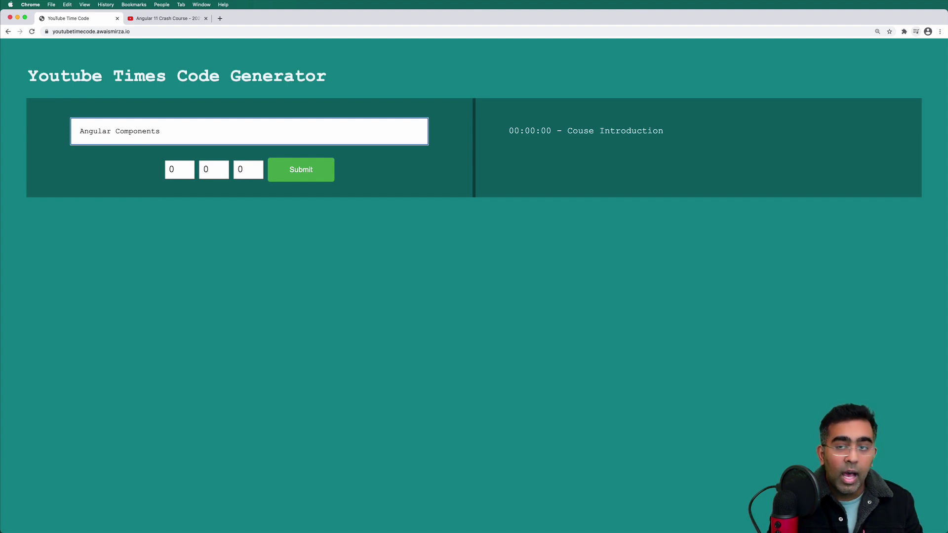
pyautogui.press('Return')
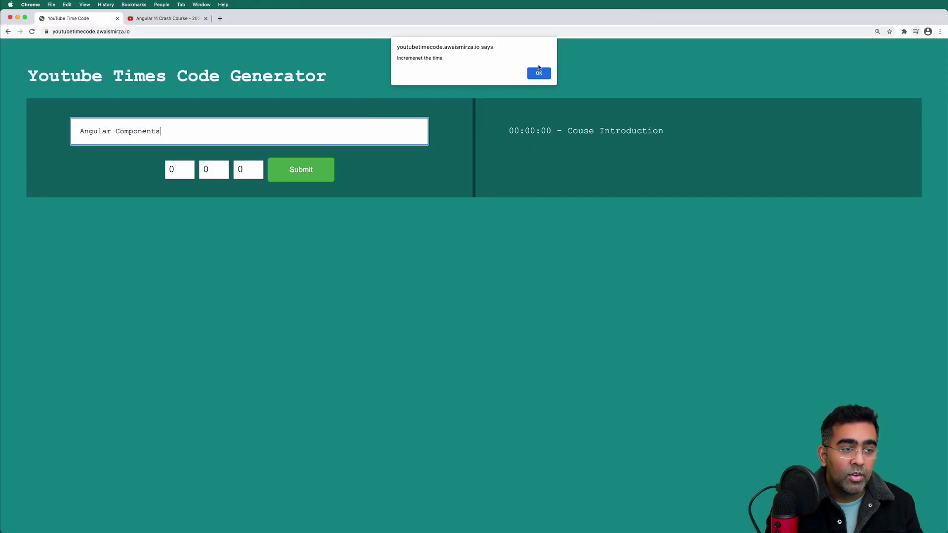
pyautogui.click(541, 73)
pyautogui.click(383, 134)
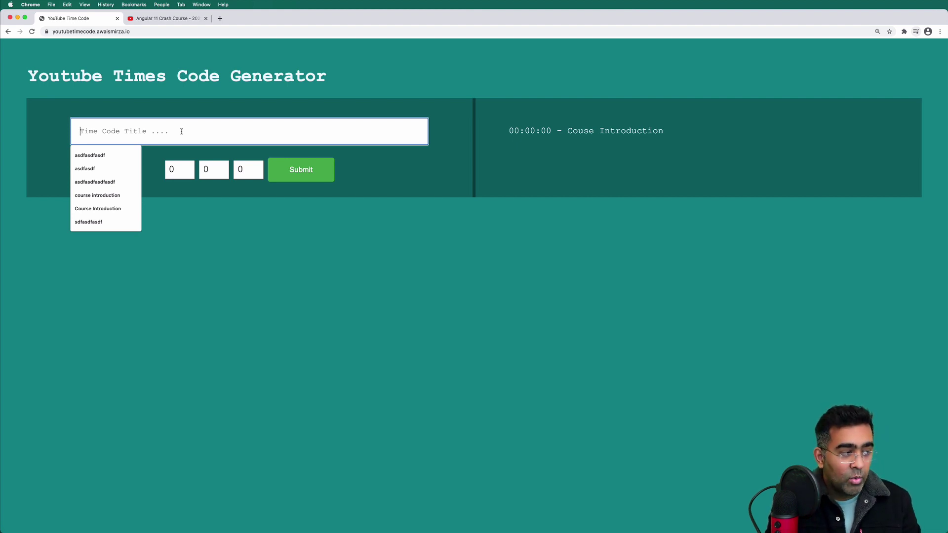
# Add the chapter 'Angular Component' at 00:20:45
pyautogui.write('Angular Comp')
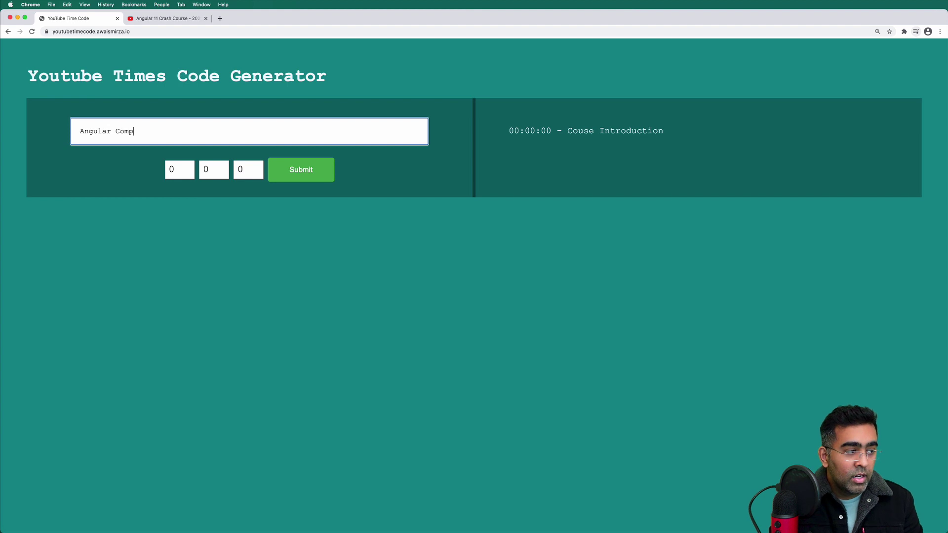
pyautogui.write('onent')
pyautogui.press('Tab')
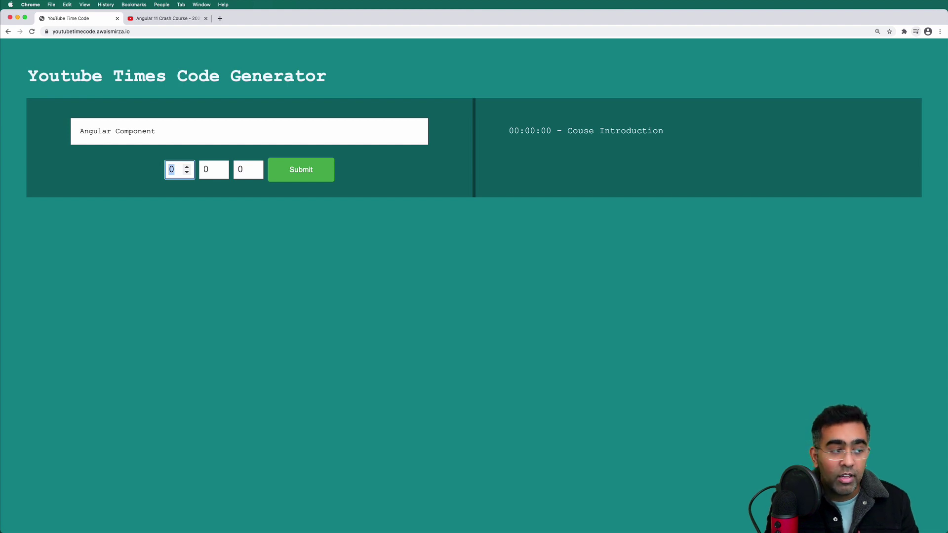
pyautogui.press('Tab')
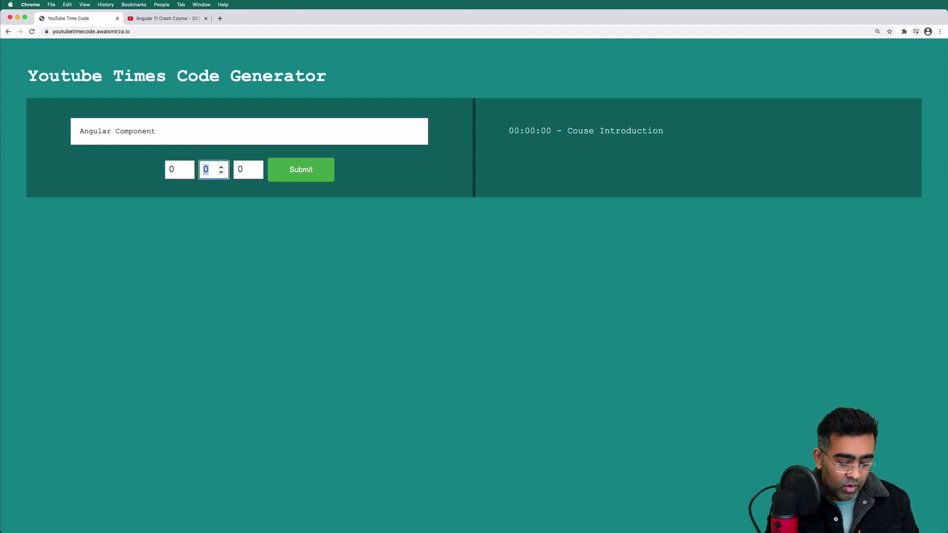
pyautogui.write('20')
pyautogui.press('Tab')
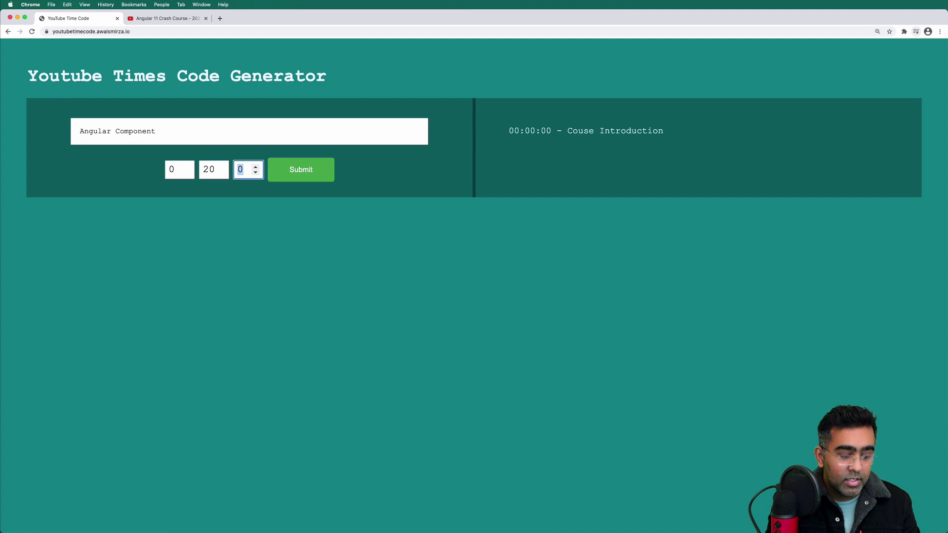
pyautogui.write('45')
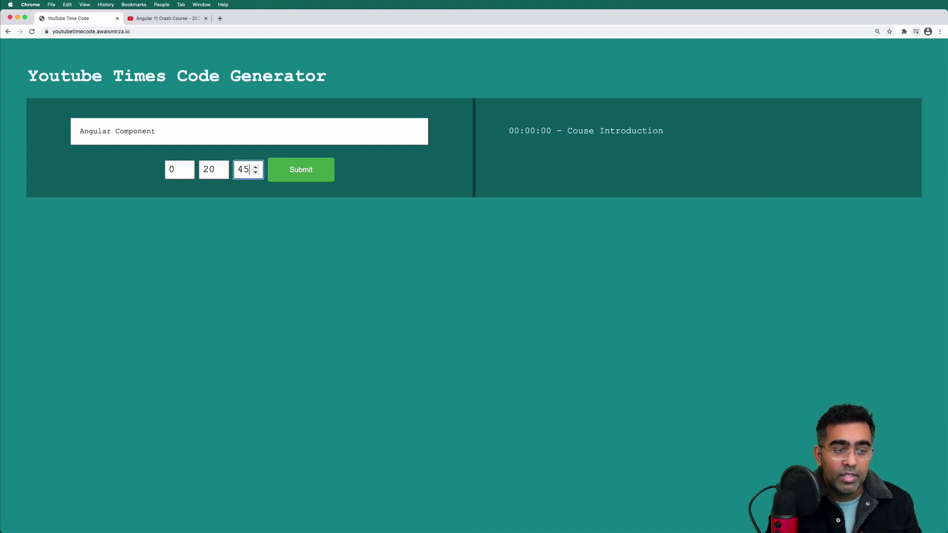
pyautogui.press('Return')
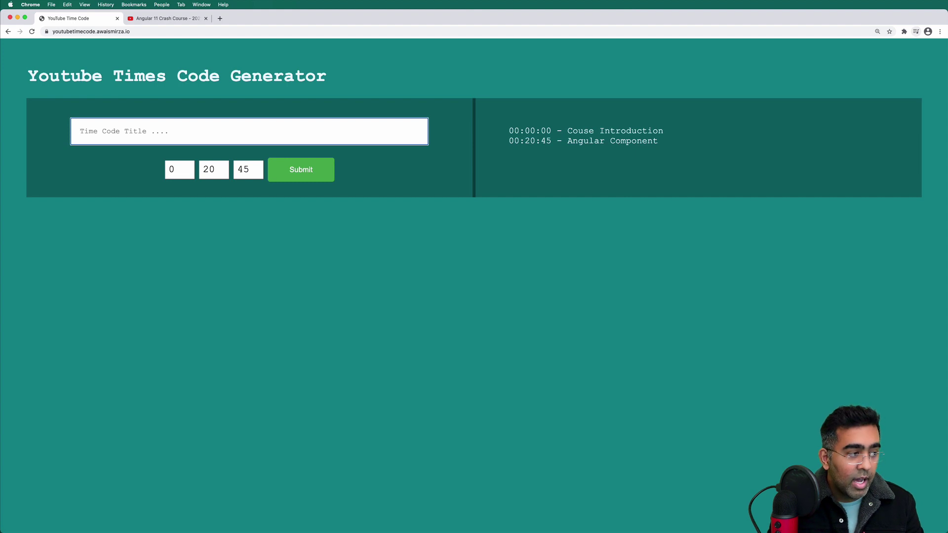
# Add the chapter 'Angular Directive' at 01:10:35
pyautogui.write('Angular ')
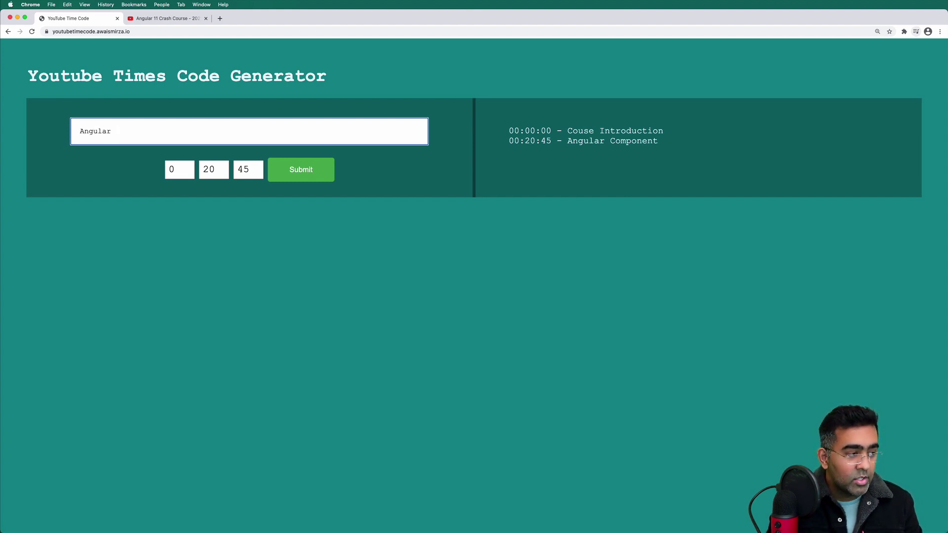
pyautogui.write('Directive')
pyautogui.press('Tab')
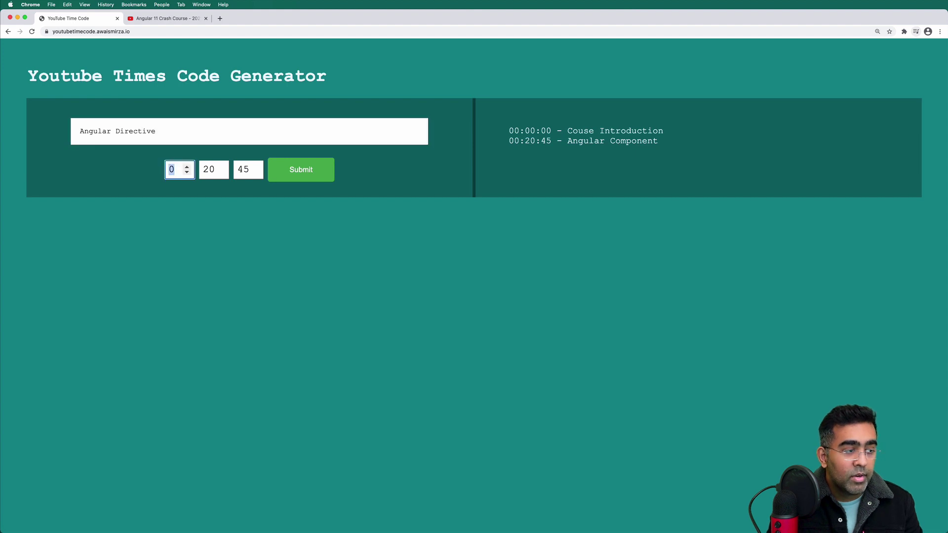
pyautogui.write('1')
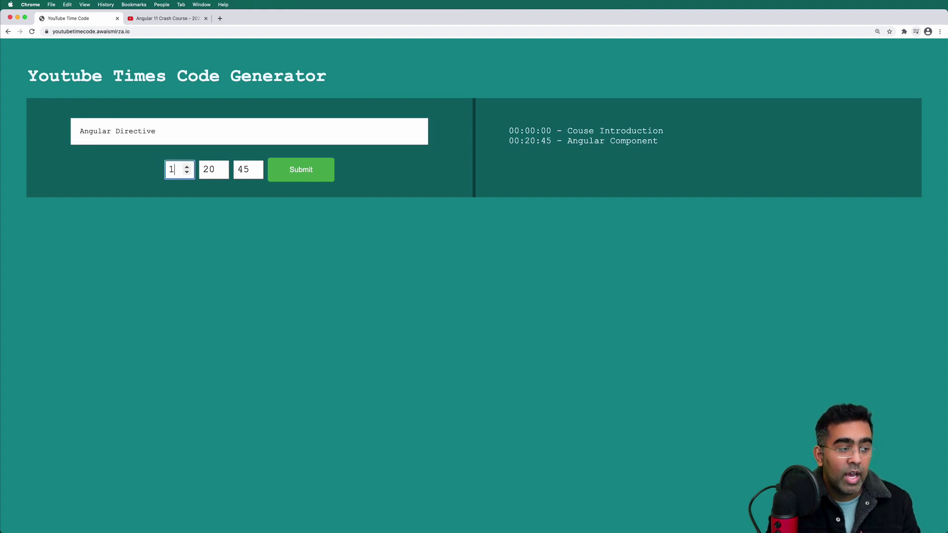
pyautogui.press('Tab')
pyautogui.write('10')
pyautogui.press('Tab')
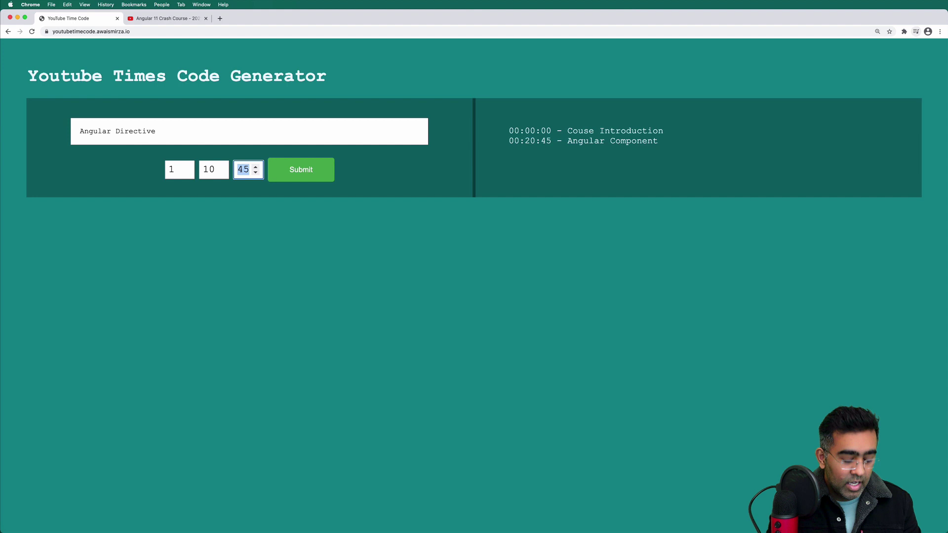
pyautogui.write('35')
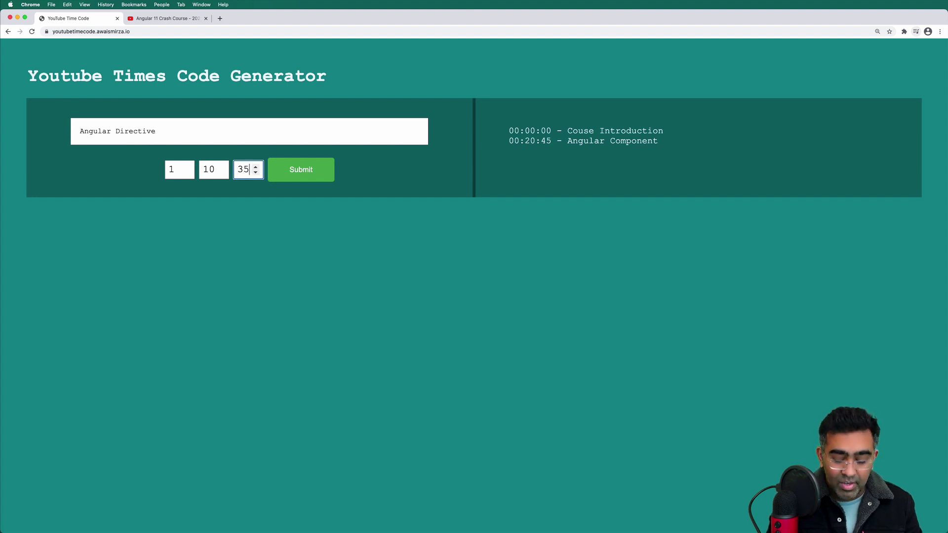
pyautogui.press('Return')
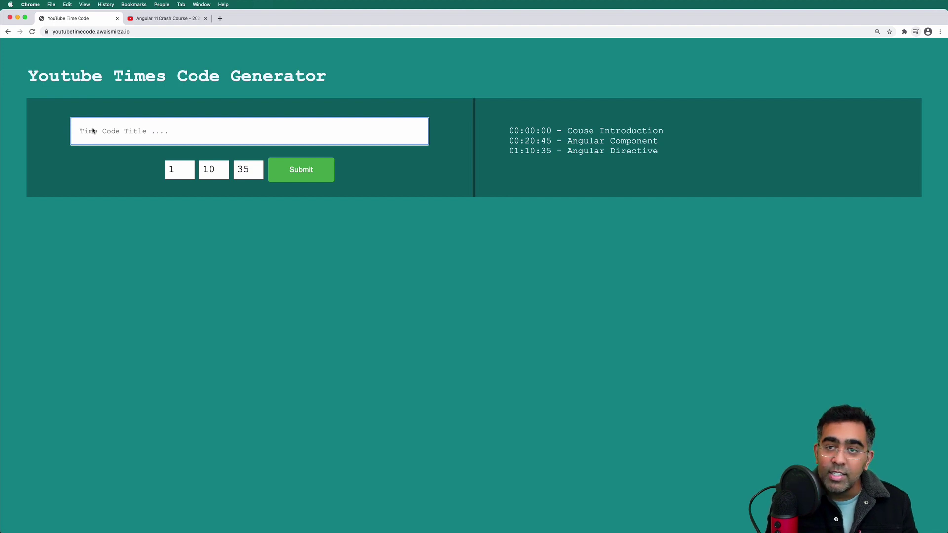
# After the unchanged-time rejection, add test chapter 'lasjdflkasjdlfkjalskdf' at 01:10:36
pyautogui.write('lkajsdlkfjaslkdfjlkasdjlfk')
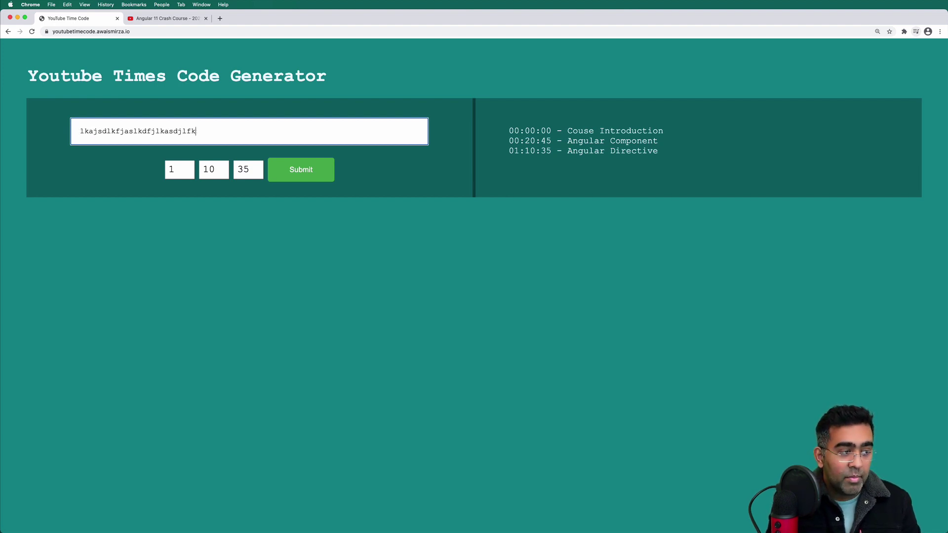
pyautogui.press('Return')
pyautogui.press('Return')
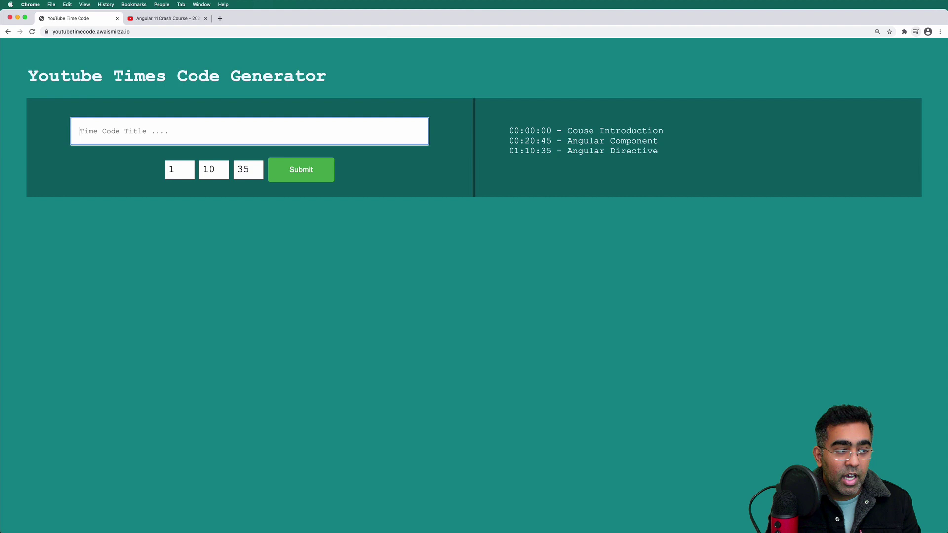
pyautogui.write('lasjdflkasjdlfkjalskdf')
pyautogui.press('Tab')
pyautogui.press('Tab')
pyautogui.press('Tab')
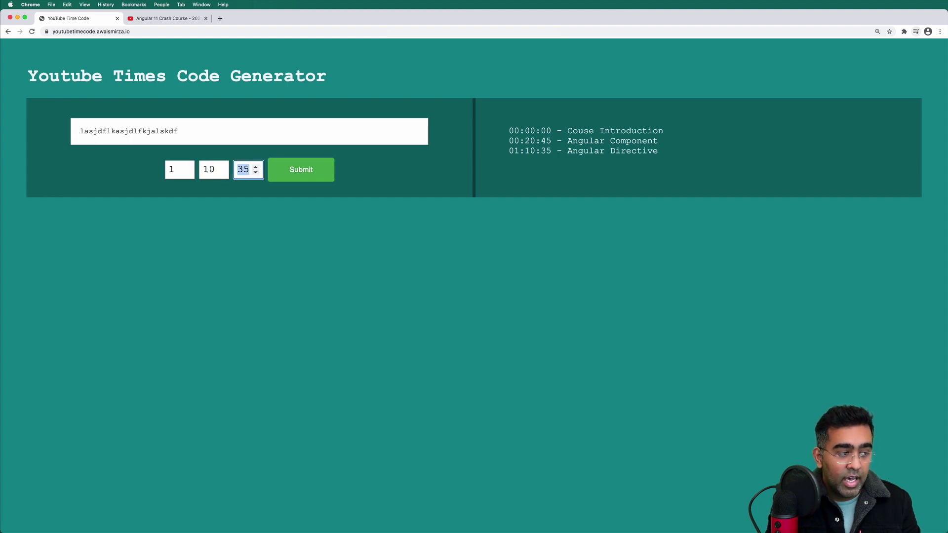
pyautogui.write('36')
pyautogui.press('Return')
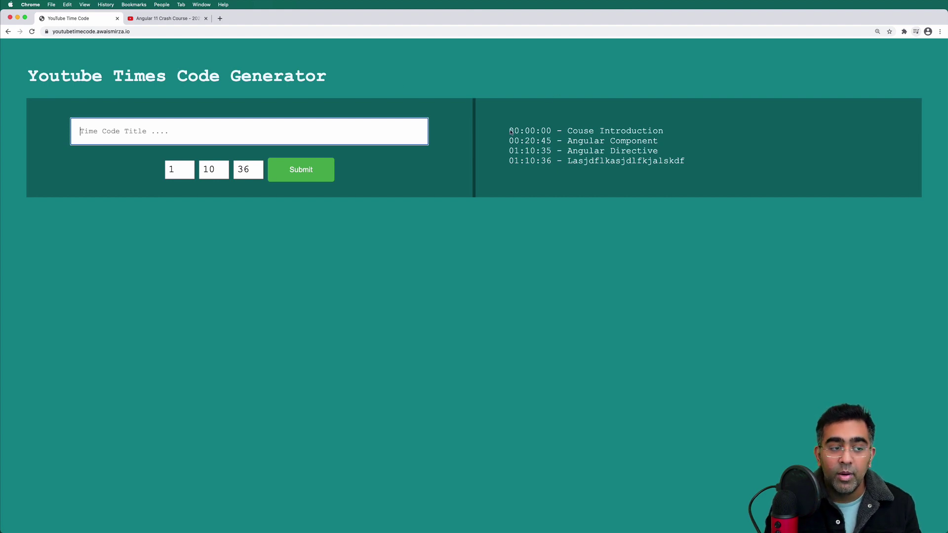
pyautogui.moveTo(509, 130); pyautogui.dragTo(735, 168)
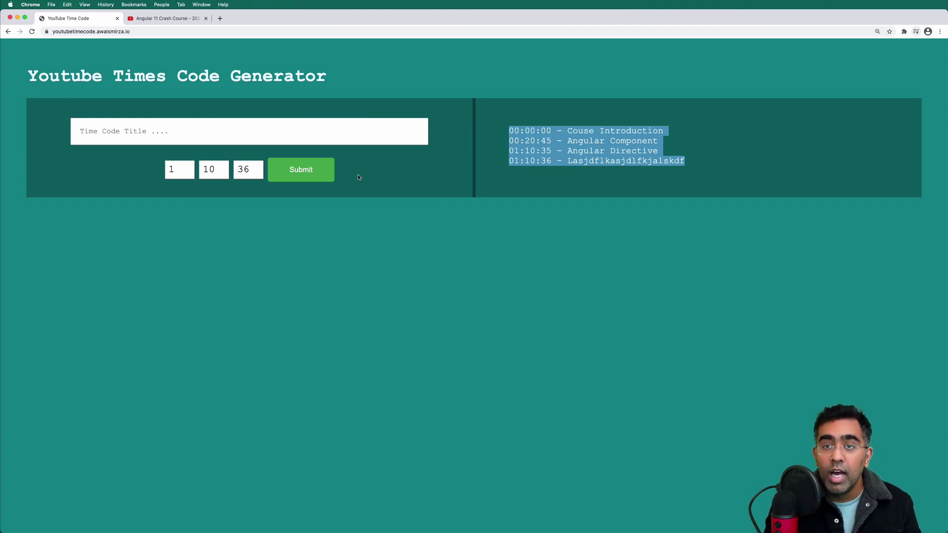
pyautogui.click(554, 252)
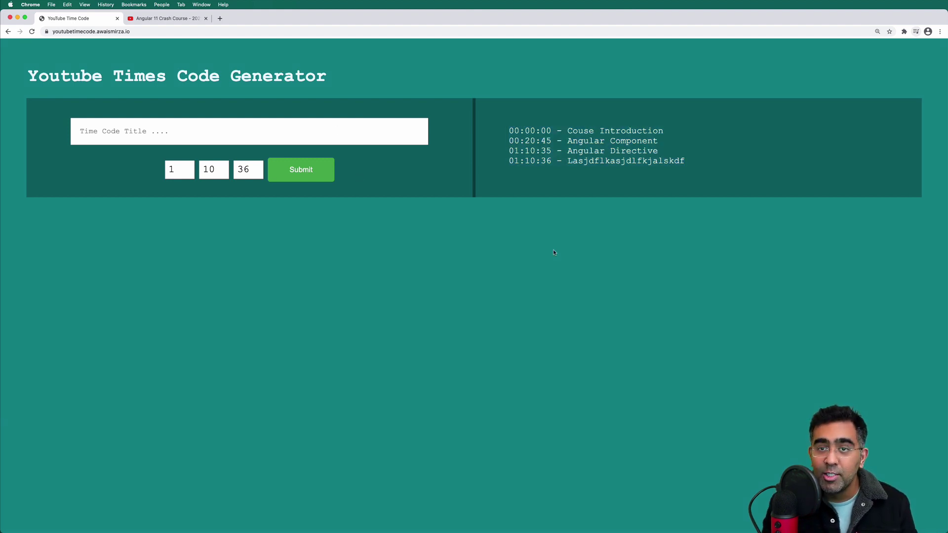